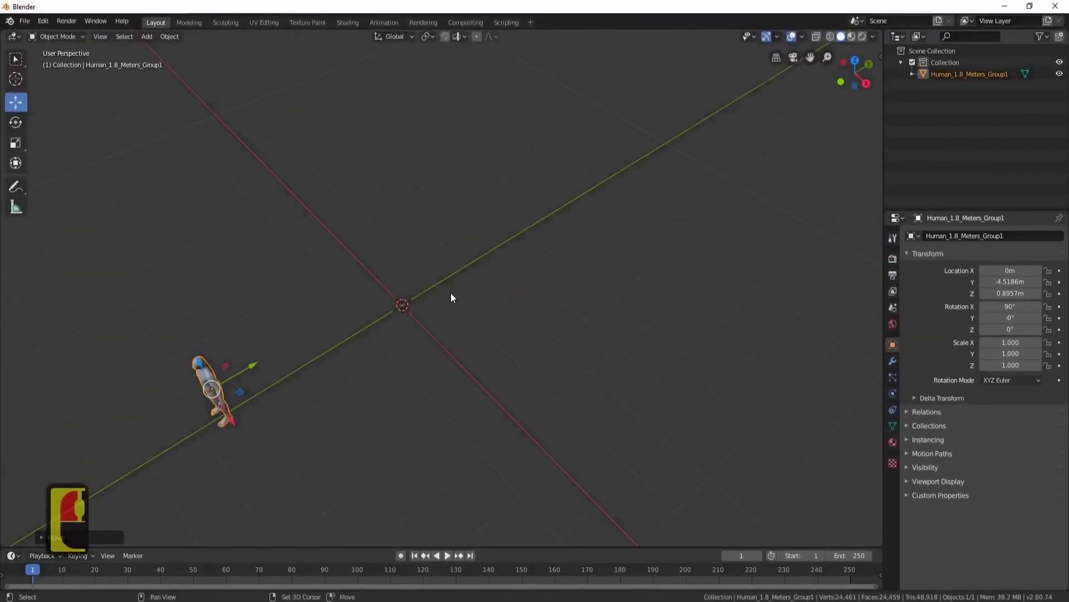
Add a plane behind the figure, switch to solid shading and orbit to view it.
{"action": "key", "text": "shift+a"}
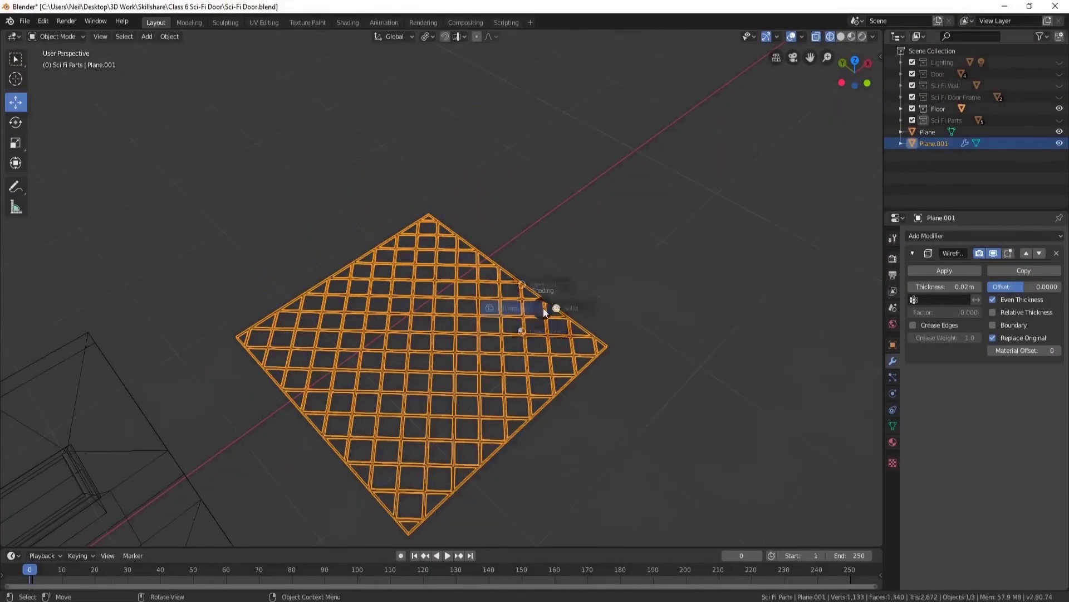
{"action": "left_click", "coordinate": [544, 307]}
{"action": "scroll", "coordinate": [458, 392], "scroll_direction": "up", "scroll_amount": 4}
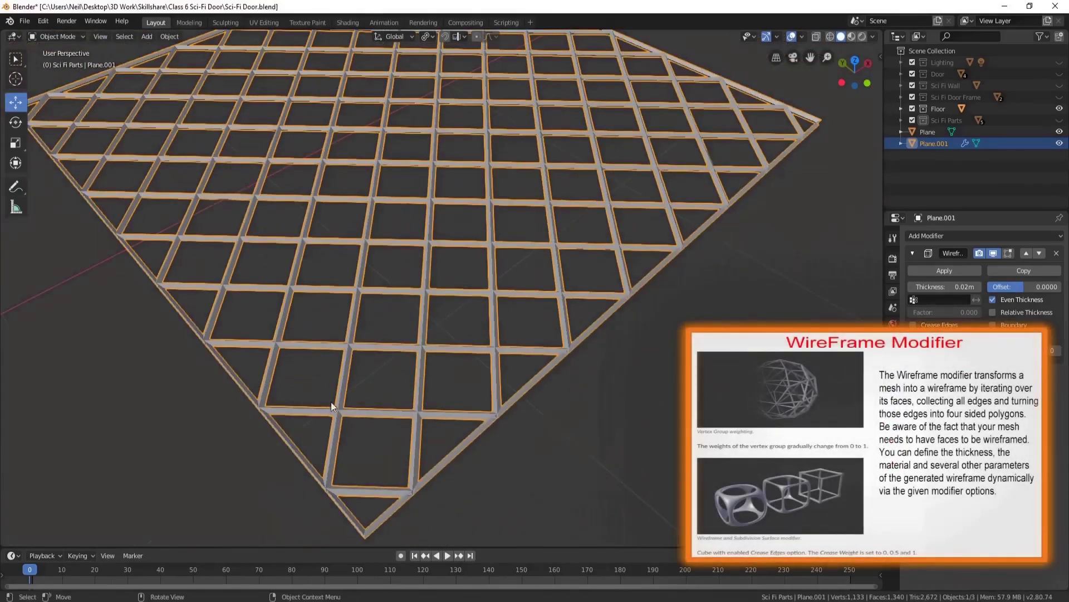
{"action": "middle_click_drag", "start_coordinate": [389, 171], "coordinate": [339, 353]}
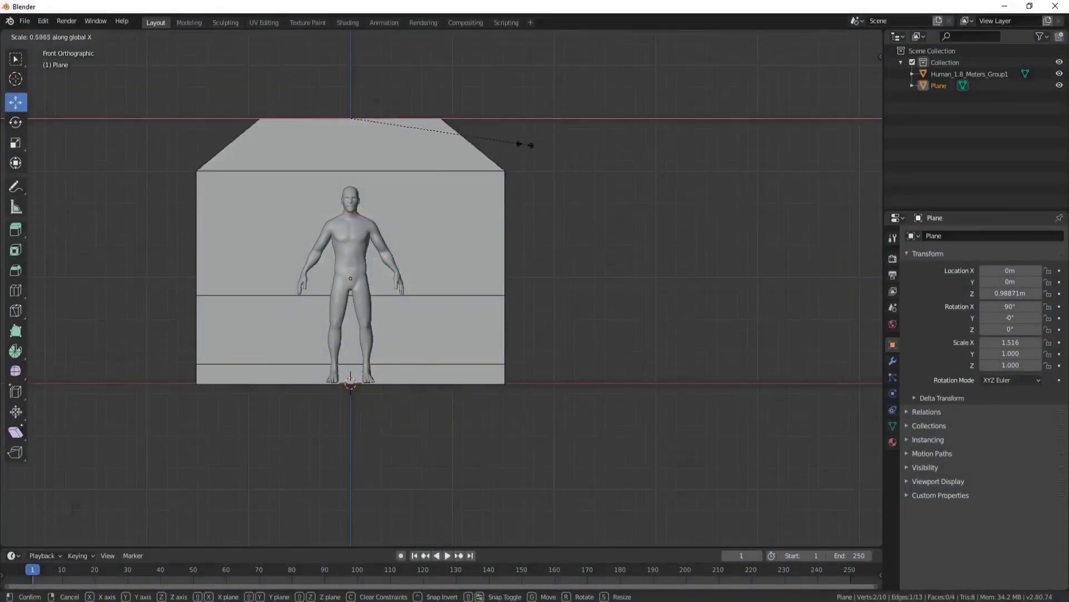
Narrow the door outline's top edge and slope its bottom corners inward along X.
{"action": "left_click", "coordinate": [494, 140]}
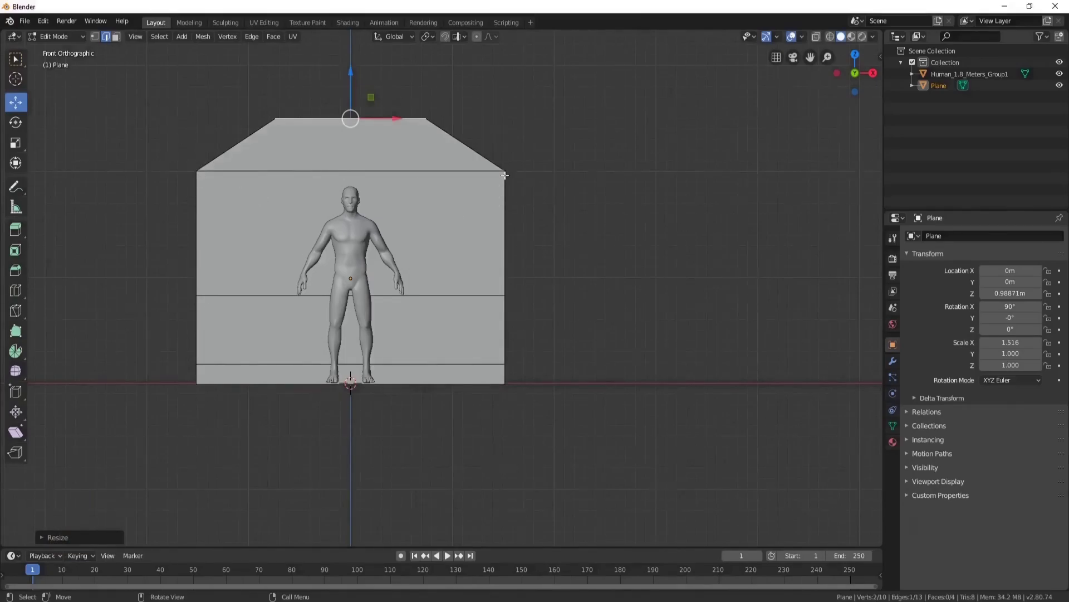
{"action": "left_click", "coordinate": [198, 381]}
{"action": "left_click", "coordinate": [505, 381], "text": "shift"}
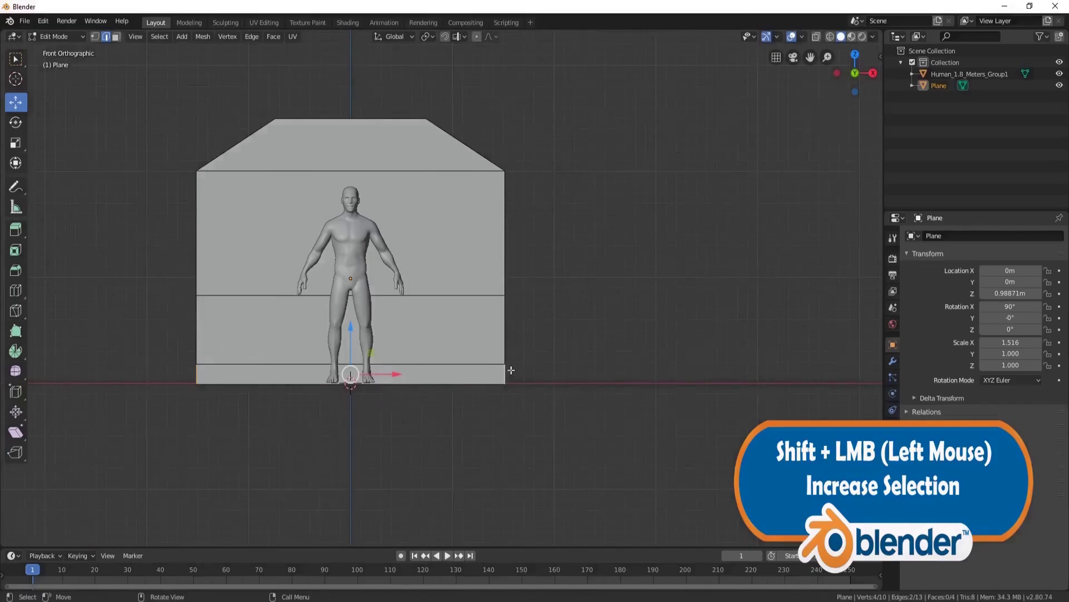
{"action": "key", "text": "s"}
{"action": "key", "text": "x"}
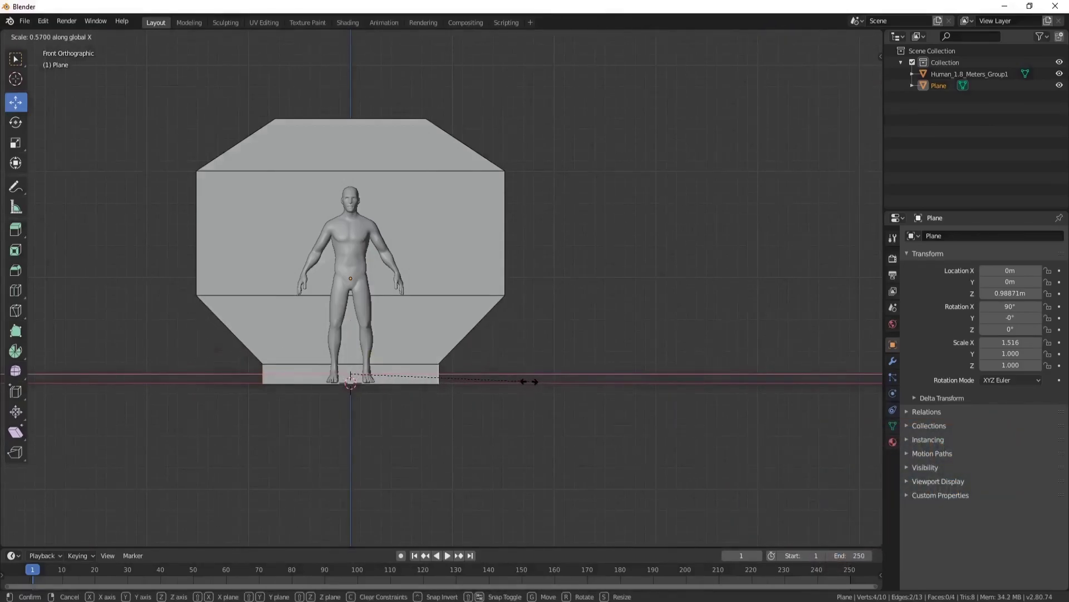
{"action": "left_click", "coordinate": [530, 381]}
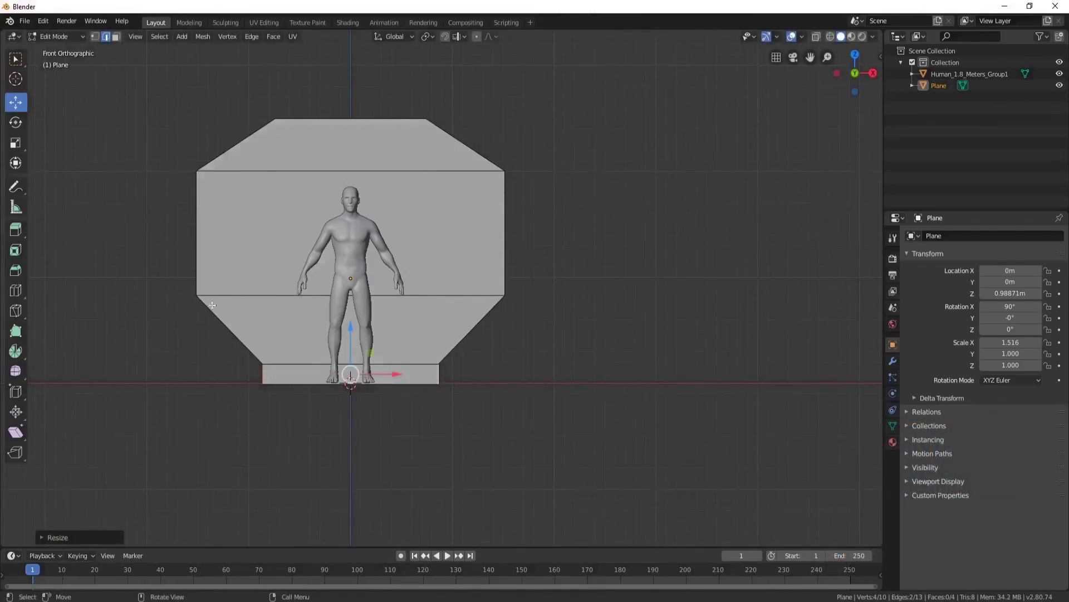
Lower the upper and middle horizontal edges of the wall grid.
{"action": "left_click", "coordinate": [305, 173]}
{"action": "left_click", "coordinate": [393, 295], "text": "shift"}
{"action": "key", "text": "g"}
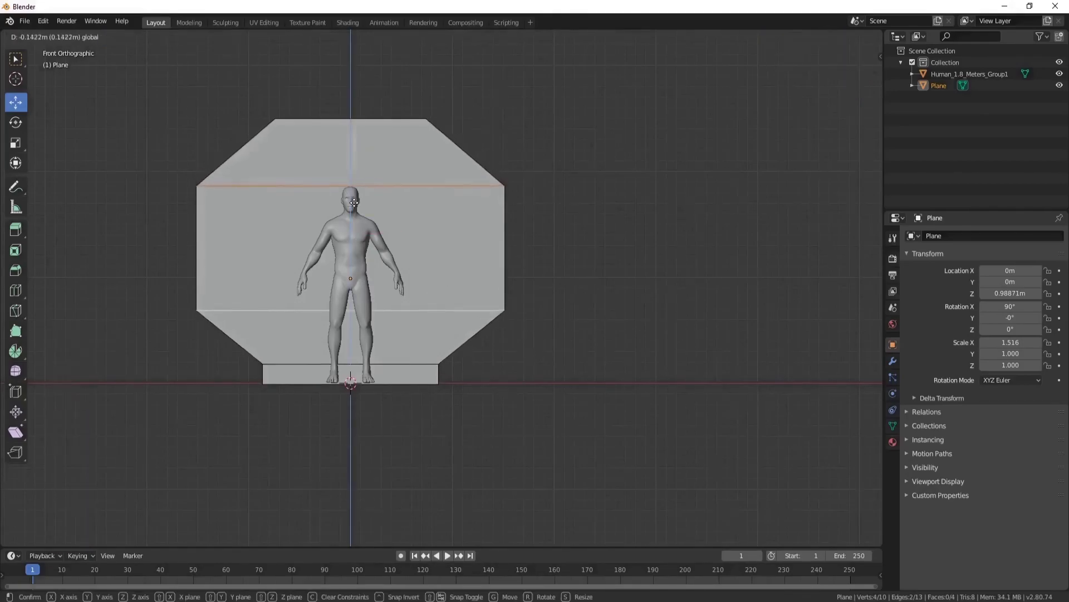
{"action": "left_click", "coordinate": [487, 178]}
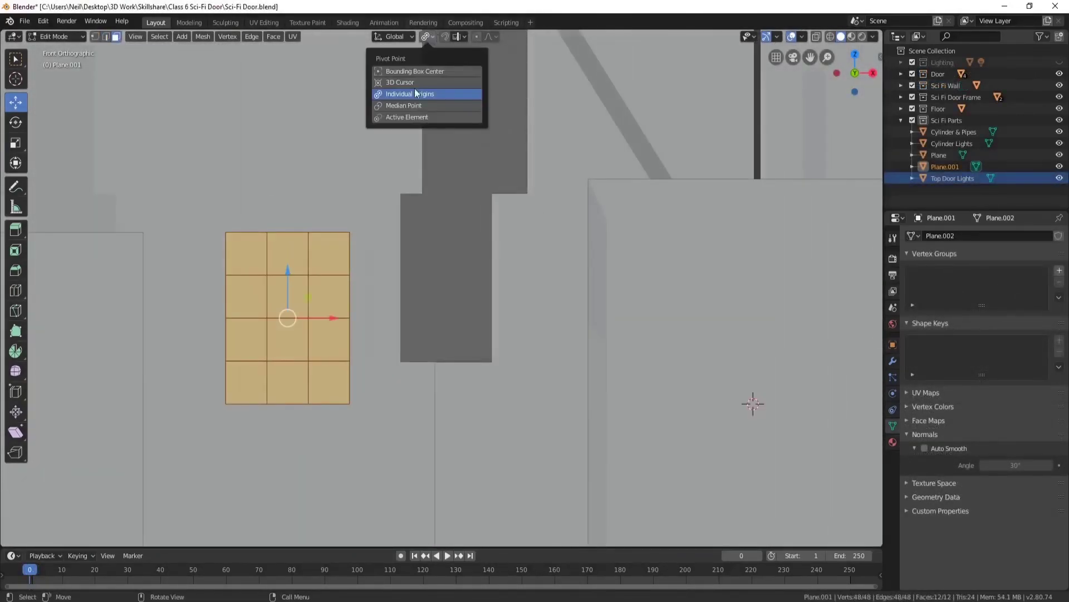
Shrink the grid faces about individual origins to open gaps and extrude them into blocks.
{"action": "key", "text": "s"}
{"action": "left_click", "coordinate": [550, 216]}
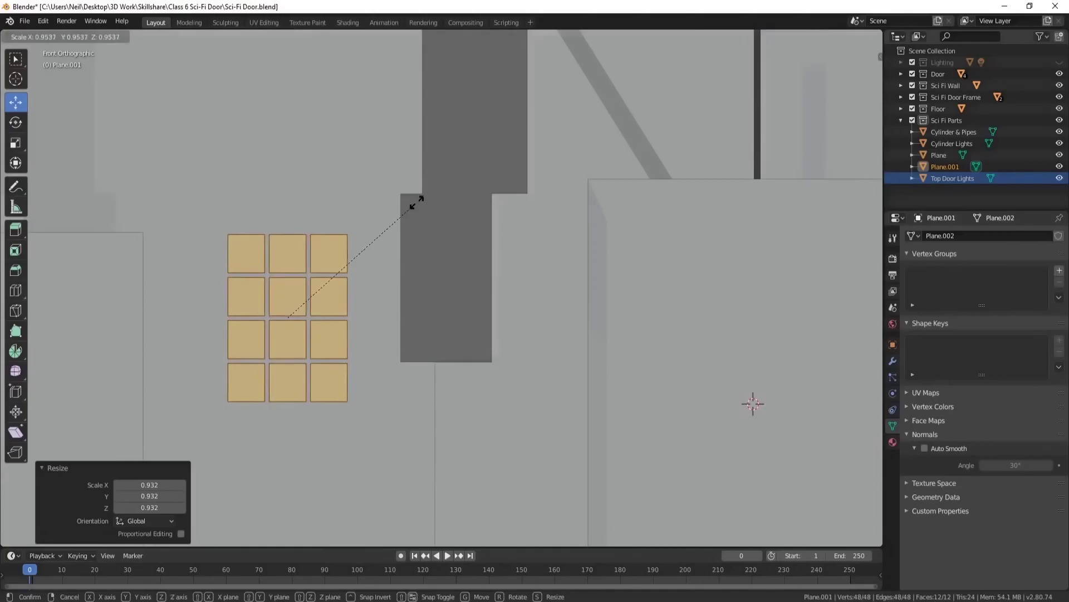
{"action": "middle_click_drag", "start_coordinate": [418, 209], "coordinate": [344, 278]}
{"action": "key", "text": "e"}
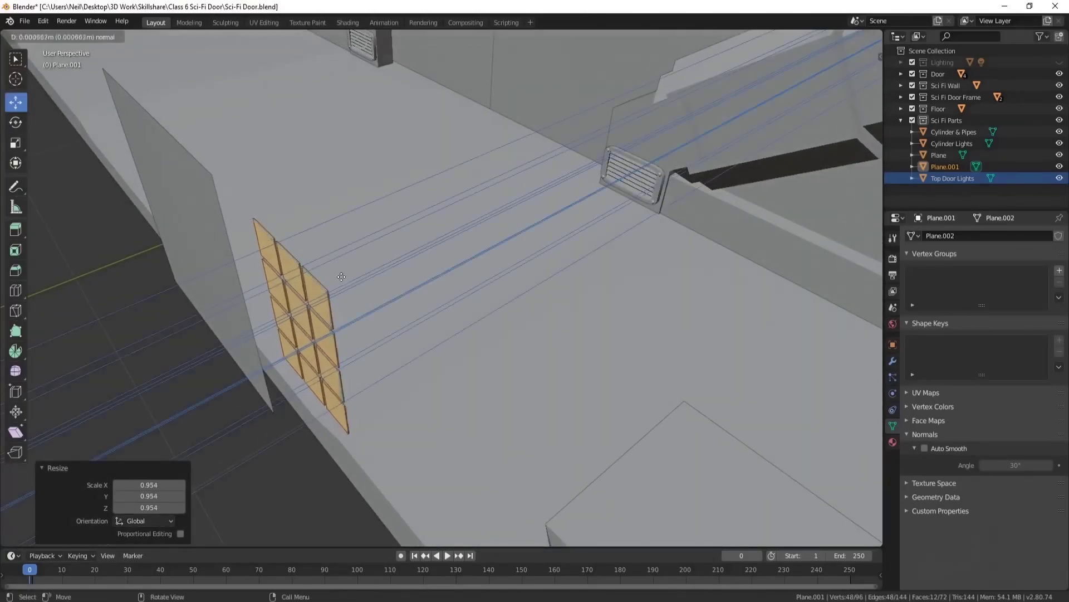
{"action": "left_click", "coordinate": [344, 278]}
{"action": "middle_click_drag", "start_coordinate": [435, 250], "coordinate": [393, 311]}
Add a Bevel modifier to the block grid object and inspect the bevelled blocks.
{"action": "key", "text": "Tab"}
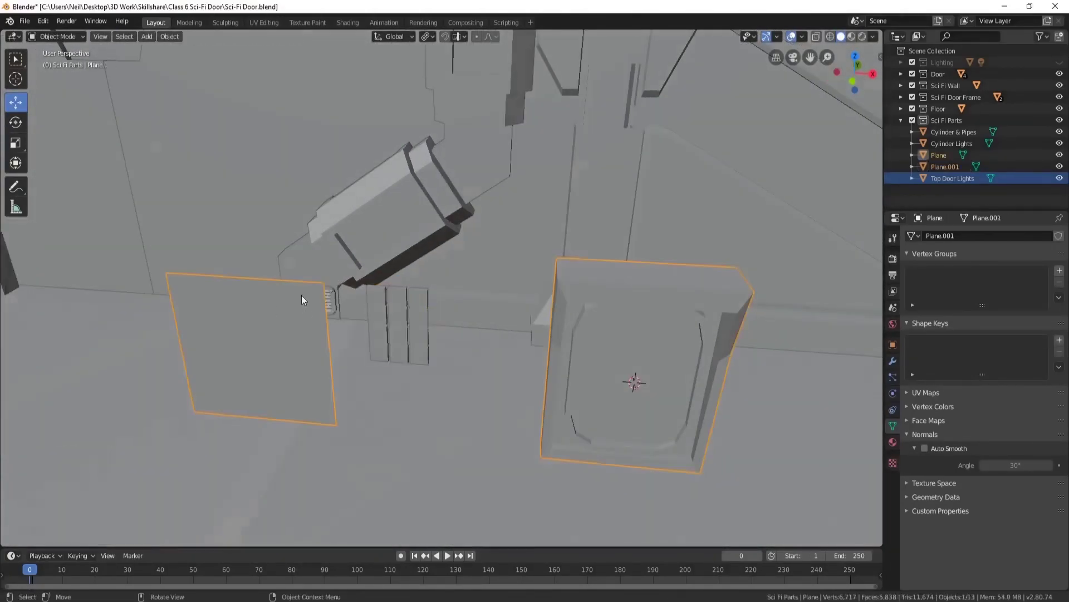
{"action": "left_click", "coordinate": [399, 322]}
{"action": "left_click", "coordinate": [893, 361]}
{"action": "left_click", "coordinate": [978, 235]}
{"action": "left_click", "coordinate": [837, 275]}
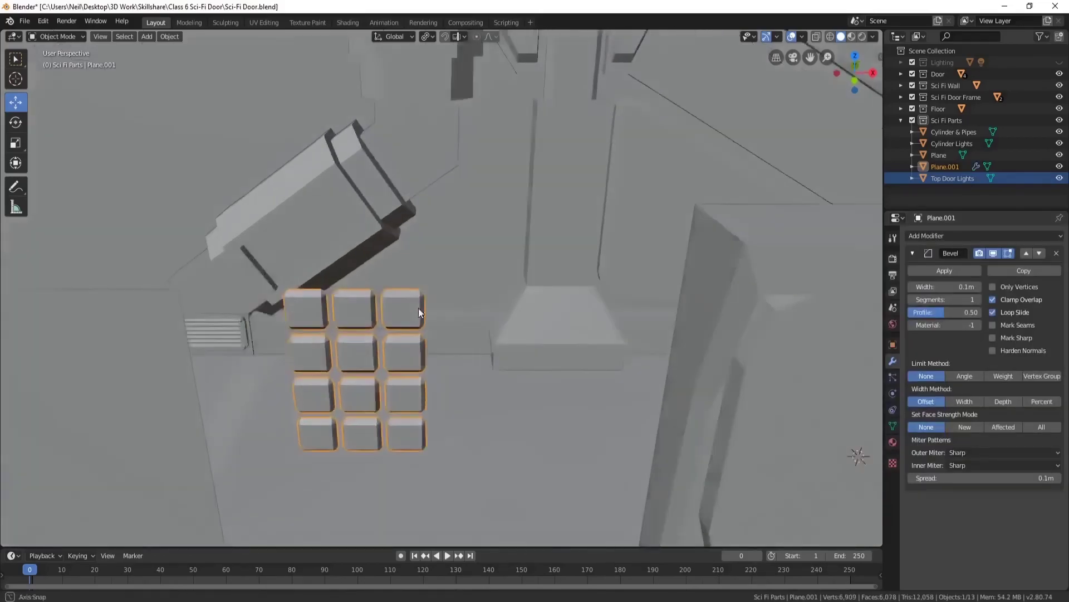
{"action": "middle_click_drag", "start_coordinate": [419, 308], "coordinate": [359, 254]}
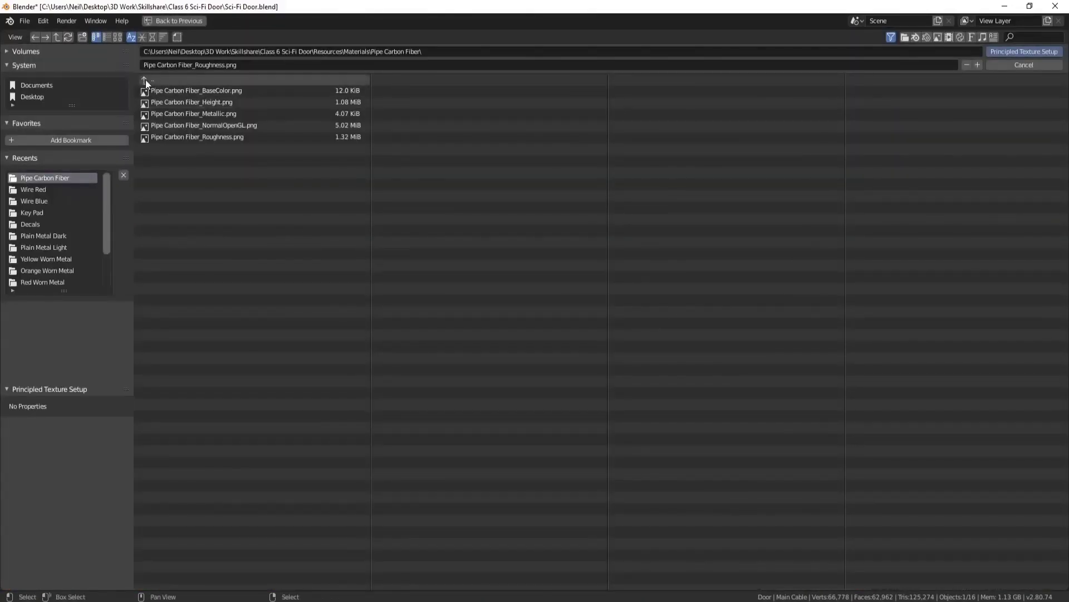
Build the Pipe Armoured Sheath material from its texture set with Principled Texture Setup.
{"action": "left_click", "coordinate": [146, 79]}
{"action": "double_click", "coordinate": [189, 214]}
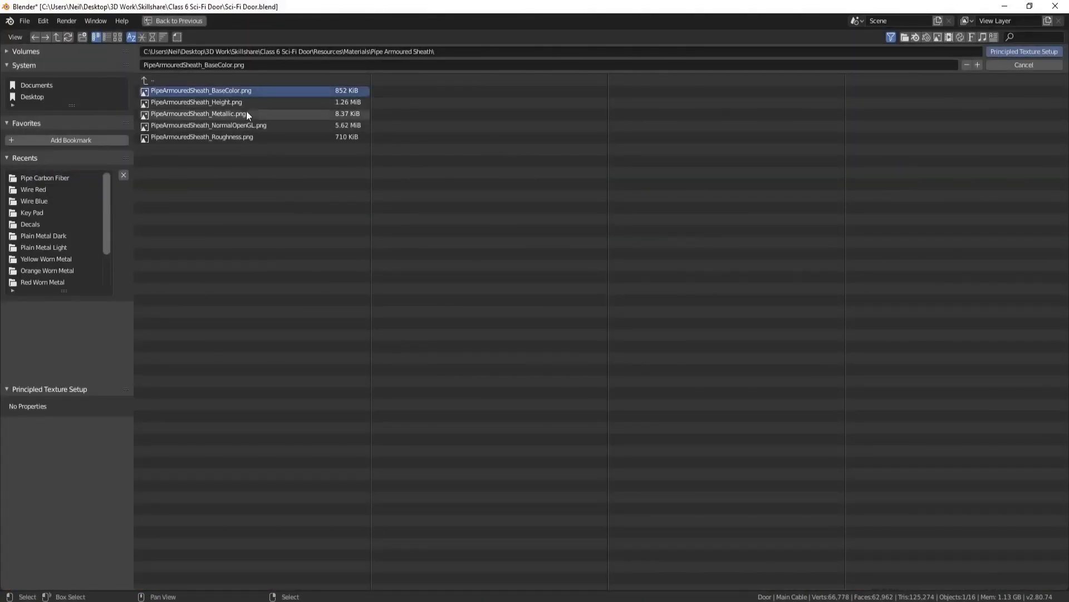
{"action": "left_click_drag", "start_coordinate": [247, 91], "coordinate": [253, 138]}
{"action": "left_click", "coordinate": [1024, 51]}
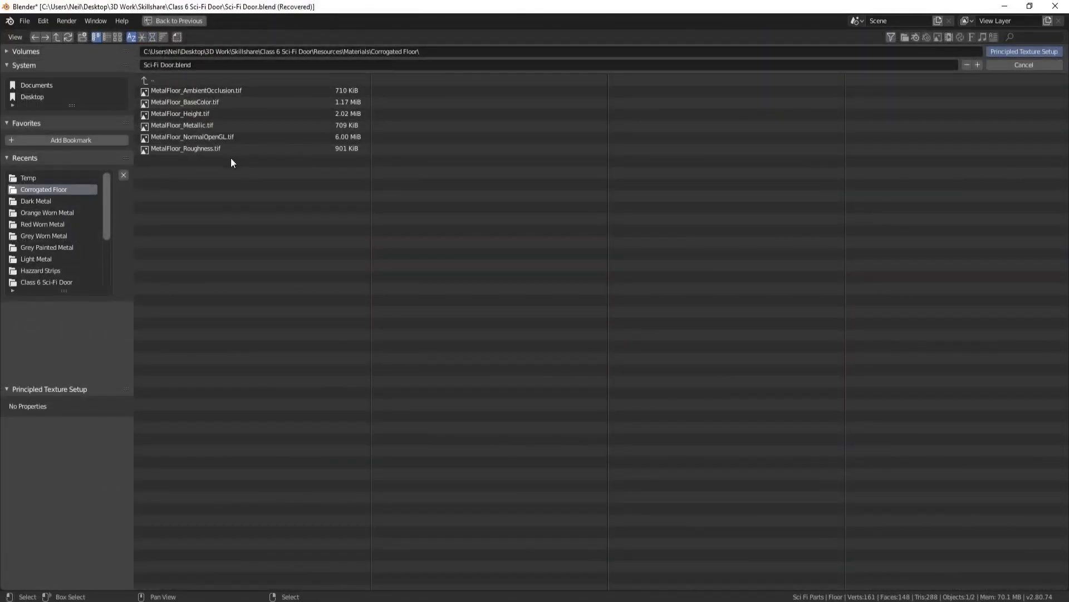
Build the Corrugated Floor material from its textures and tidy its node tree.
{"action": "left_click_drag", "start_coordinate": [230, 158], "coordinate": [231, 92]}
{"action": "left_click", "coordinate": [1023, 51]}
{"action": "scroll", "coordinate": [308, 334], "scroll_direction": "down", "scroll_amount": 3}
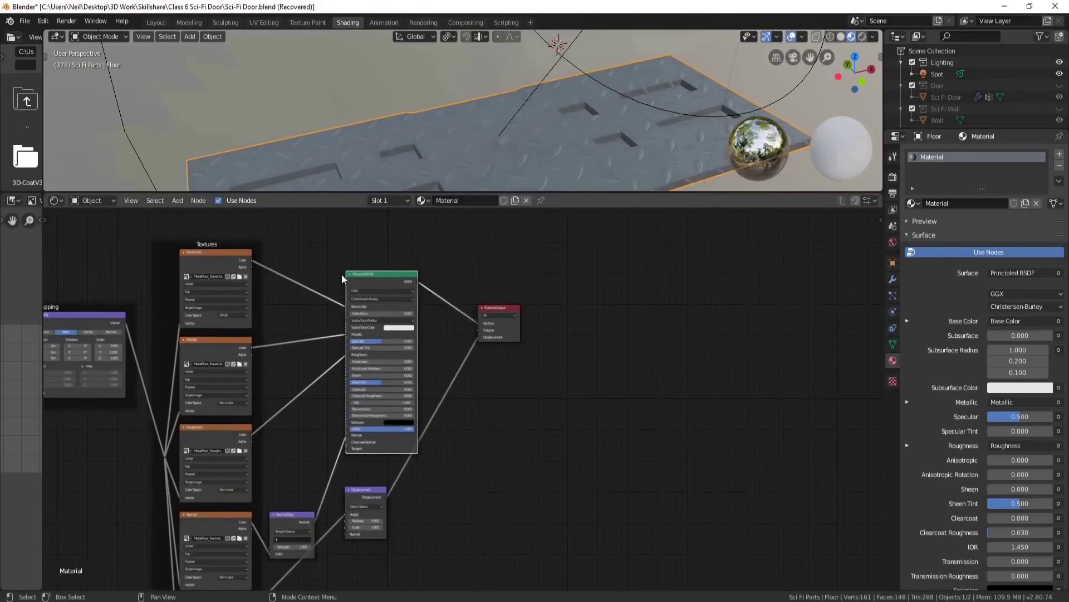
{"action": "middle_click_drag", "start_coordinate": [412, 242], "coordinate": [344, 366]}
{"action": "scroll", "coordinate": [343, 366], "scroll_direction": "up", "scroll_amount": 2}
Browse the Grey Painted Metal, Red Worn Metal, Wire Red and Decals texture folders.
{"action": "key", "text": "ctrl+shift+t"}
{"action": "double_click", "coordinate": [601, 134]}
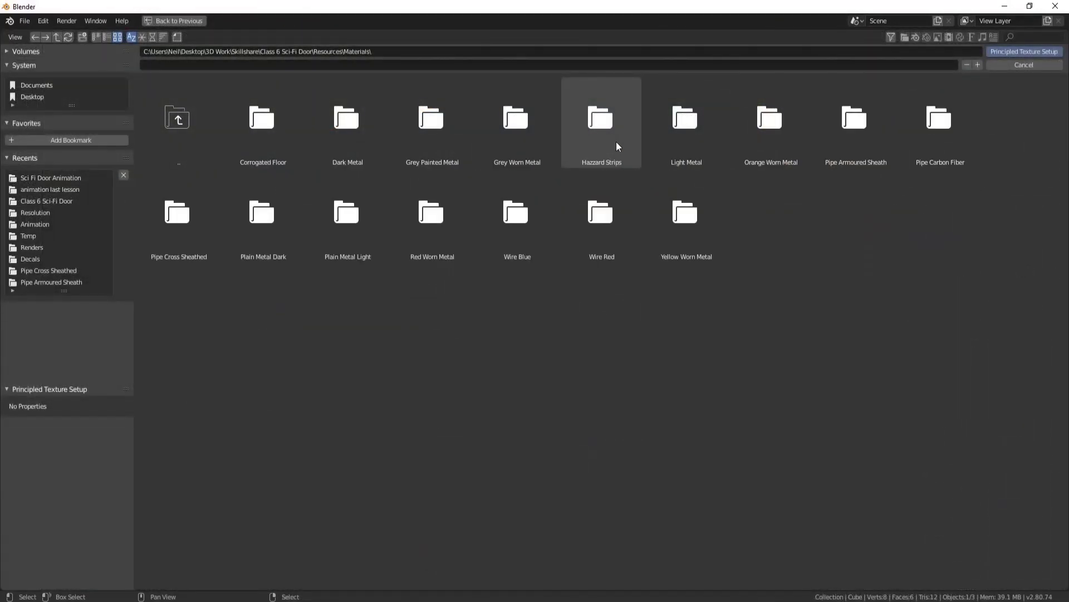
{"action": "double_click", "coordinate": [302, 140]}
{"action": "left_click", "coordinate": [177, 125]}
{"action": "double_click", "coordinate": [432, 217]}
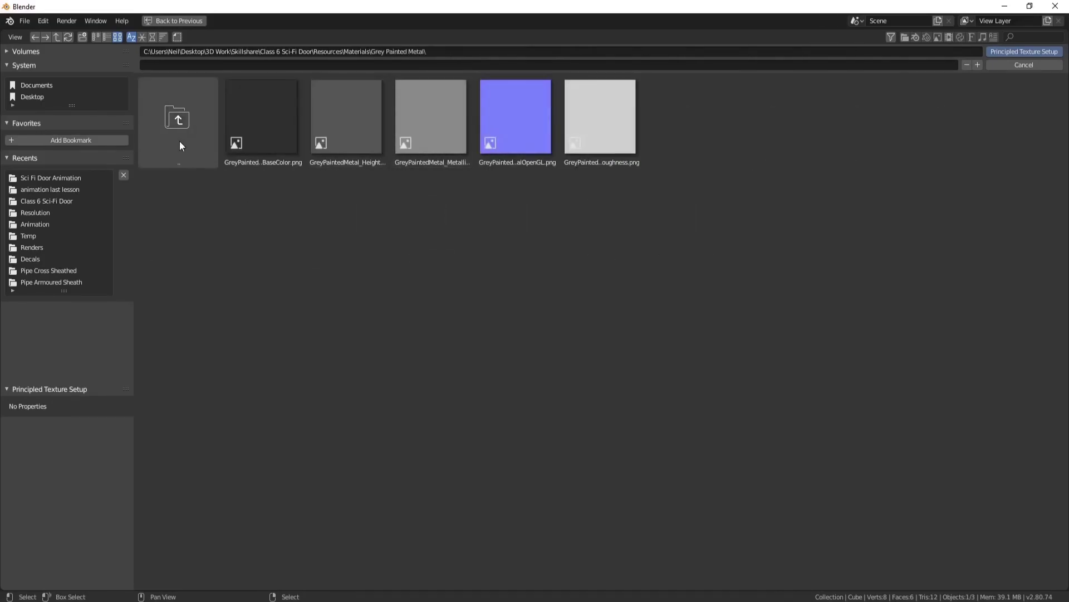
{"action": "left_click", "coordinate": [172, 130]}
{"action": "double_click", "coordinate": [410, 220]}
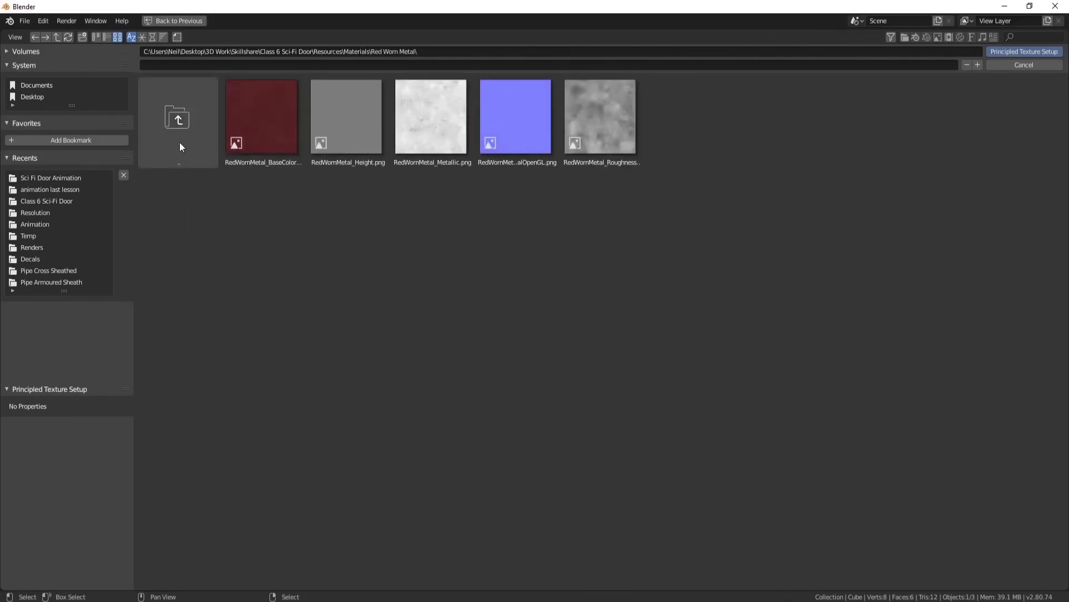
{"action": "left_click", "coordinate": [180, 125]}
{"action": "double_click", "coordinate": [516, 224]}
{"action": "left_click", "coordinate": [177, 122]}
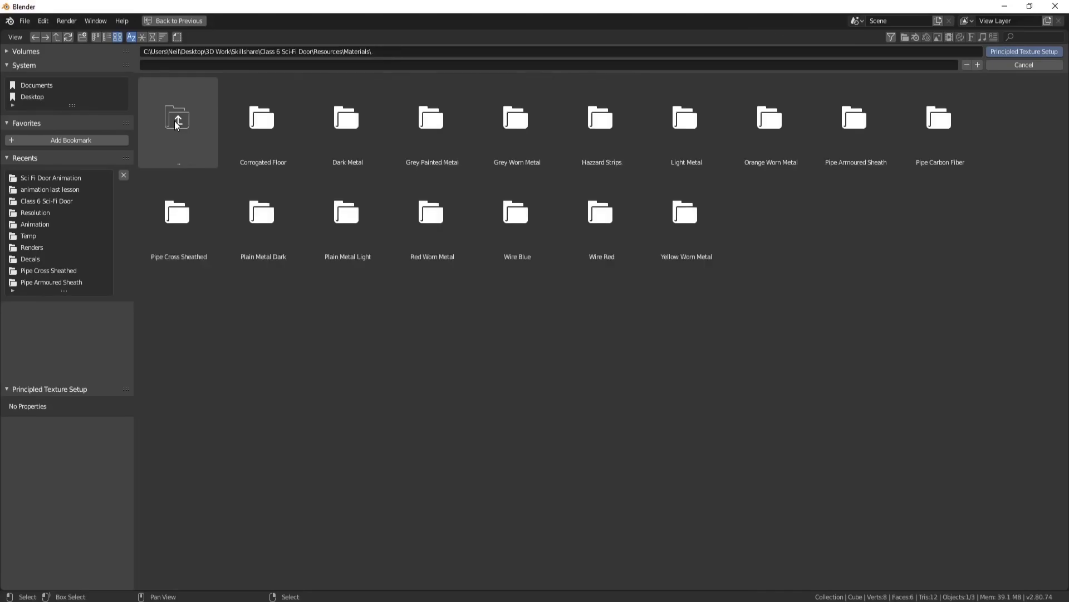
{"action": "double_click", "coordinate": [259, 122]}
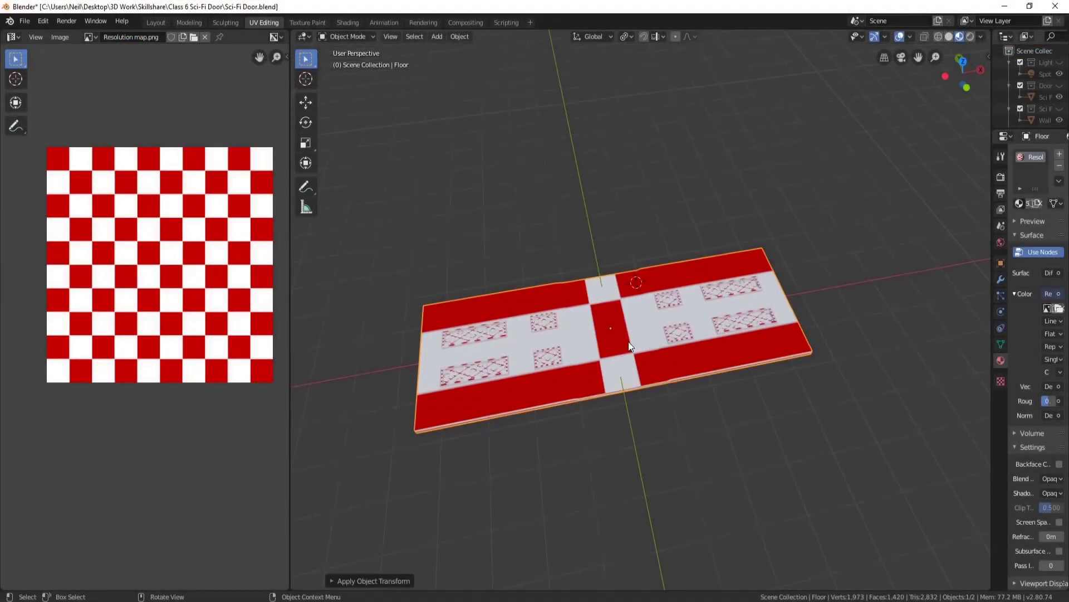
Select all the floor mesh faces to check its UV layout.
{"action": "key", "text": "Tab"}
{"action": "key", "text": "a"}
{"action": "scroll", "coordinate": [189, 282], "scroll_direction": "down", "scroll_amount": 2}
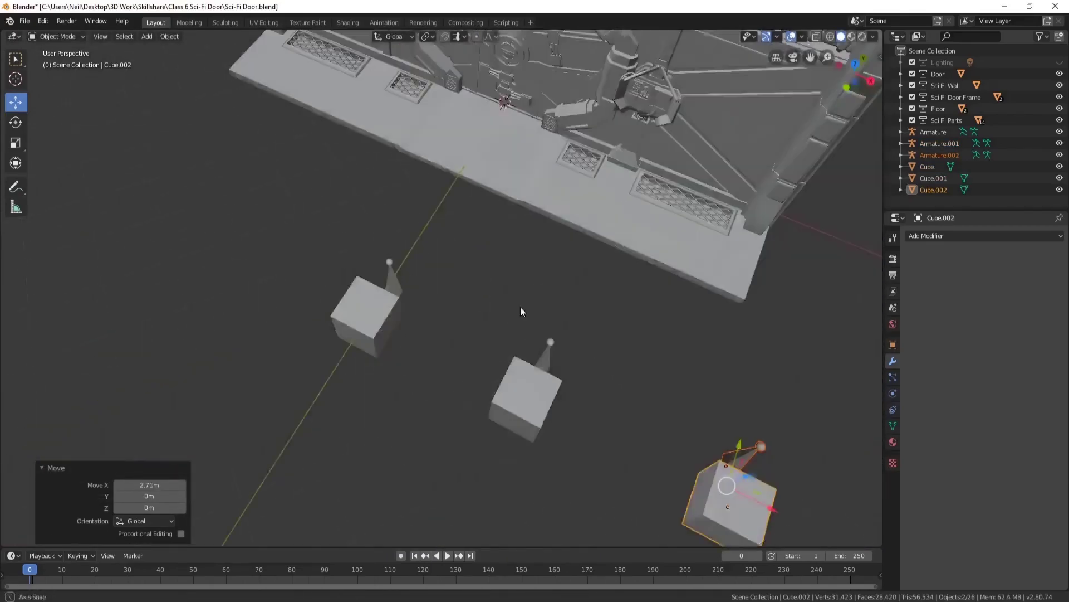
Parent the door cube to its armature bone and select the linked door mesh piece.
{"action": "key", "text": "ctrl+p"}
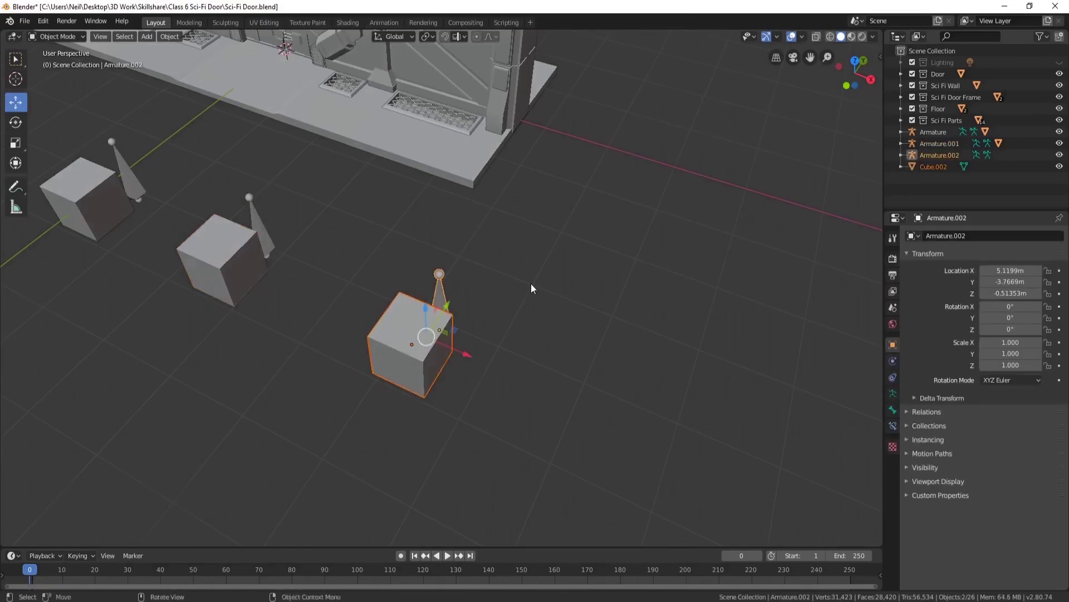
{"action": "key", "text": "ctrl+p"}
{"action": "left_click", "coordinate": [585, 307]}
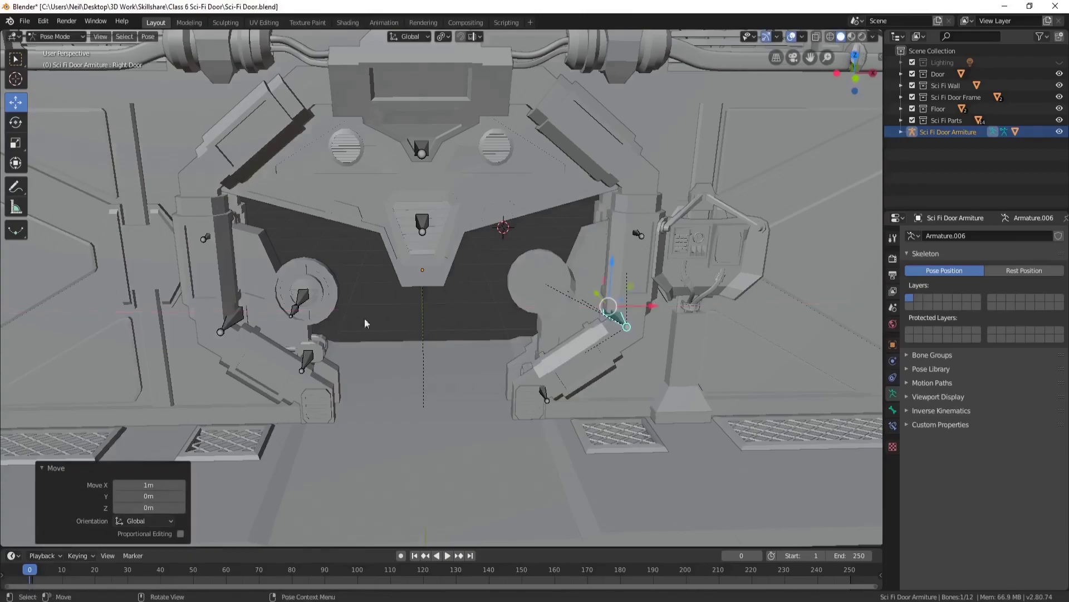
{"action": "mouse_move", "coordinate": [364, 318]}
{"action": "middle_mouse_down"}
{"action": "mouse_move", "coordinate": [248, 269]}
{"action": "mouse_move", "coordinate": [447, 277]}
{"action": "middle_mouse_up"}
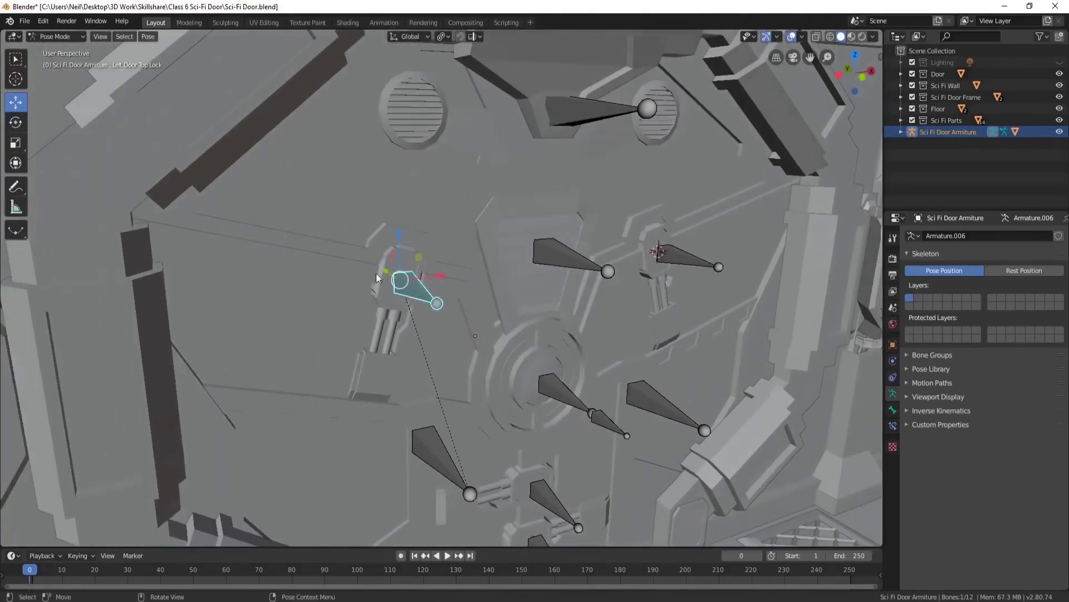
{"action": "key", "text": "l"}
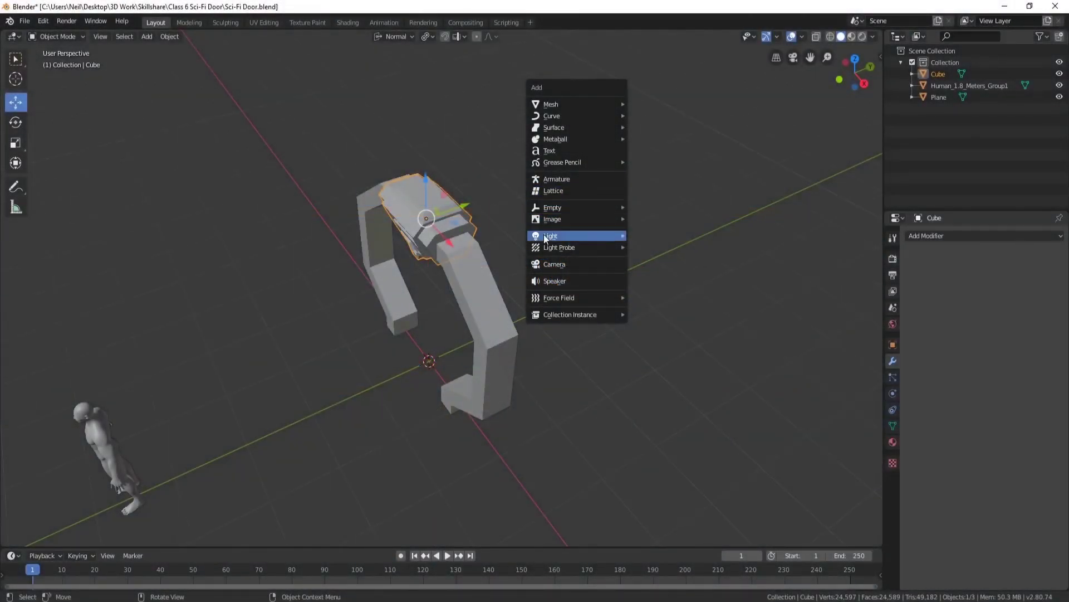
{"action": "mouse_move", "coordinate": [437, 387]}
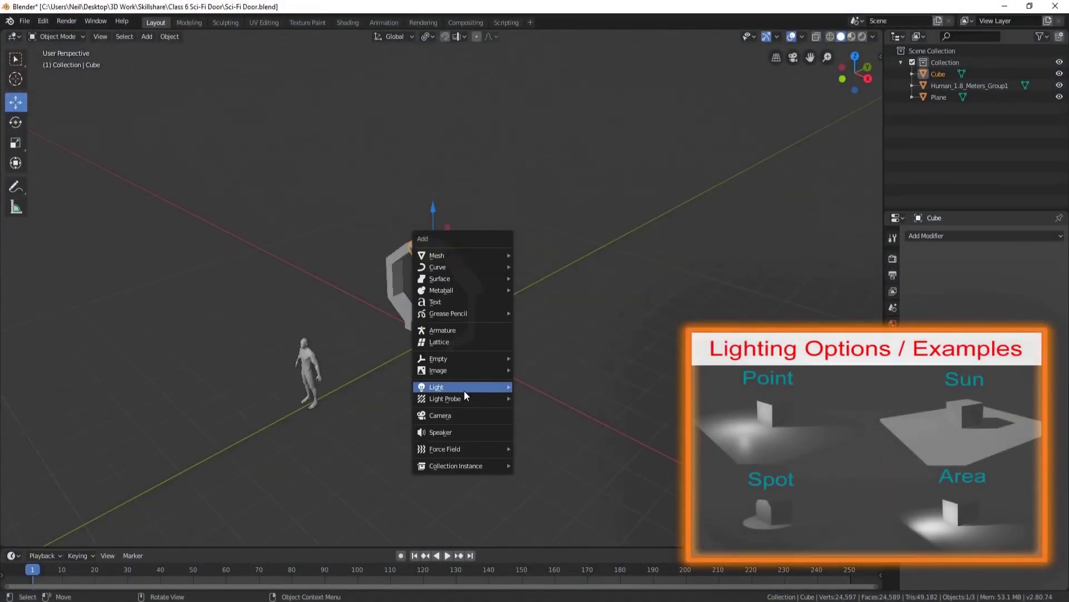
Add a point light, raise it along Z above the test scene and view from the top.
{"action": "left_click", "coordinate": [544, 387]}
{"action": "key", "text": "g"}
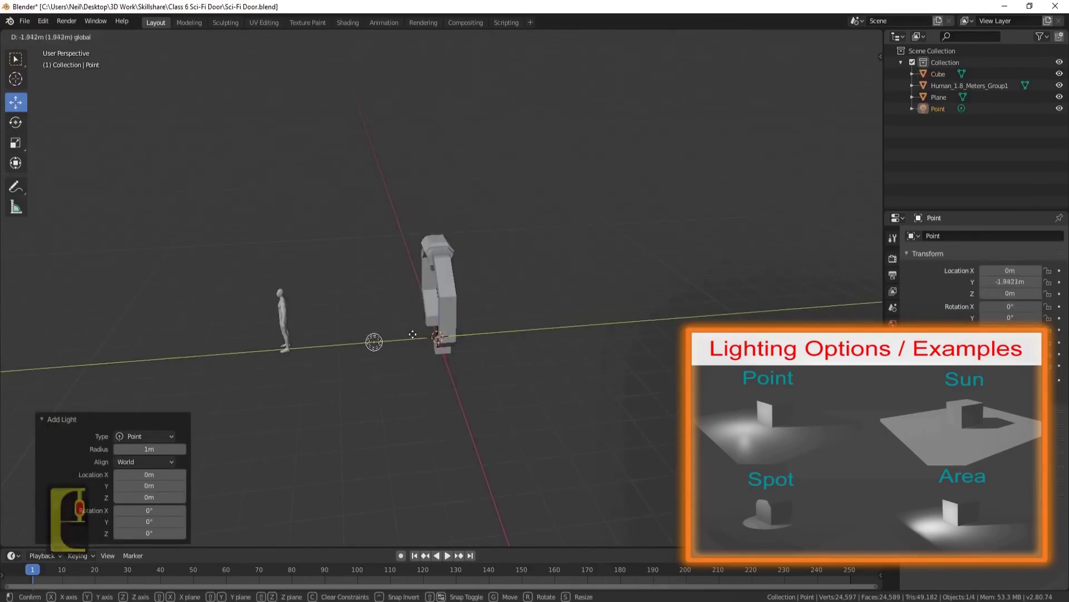
{"action": "key", "text": "z"}
{"action": "left_click", "coordinate": [492, 218]}
{"action": "left_click", "coordinate": [855, 56]}
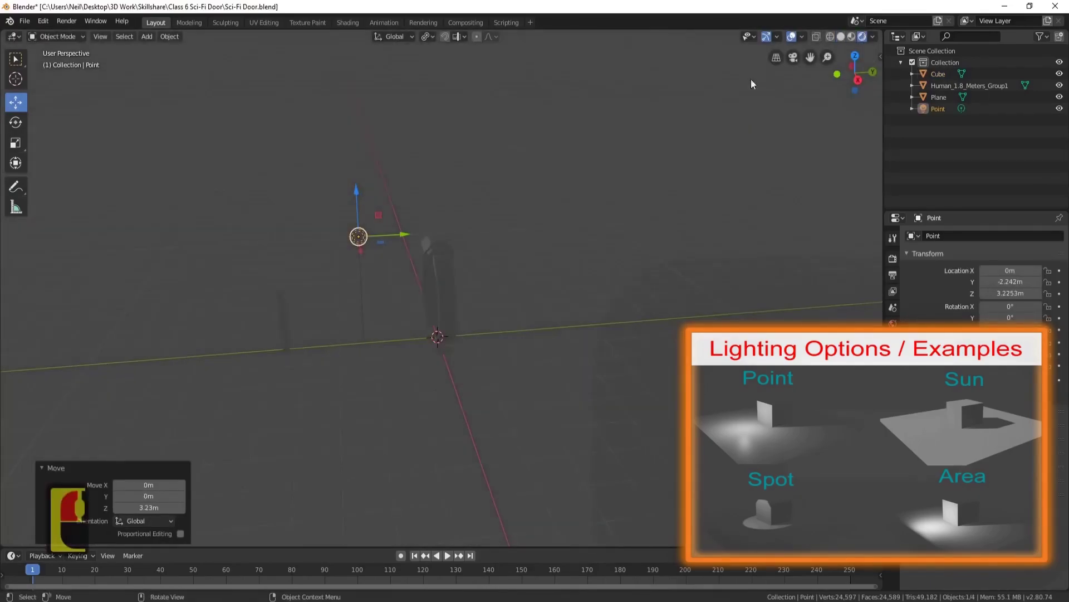
{"action": "scroll", "coordinate": [507, 231], "scroll_direction": "up", "scroll_amount": 4}
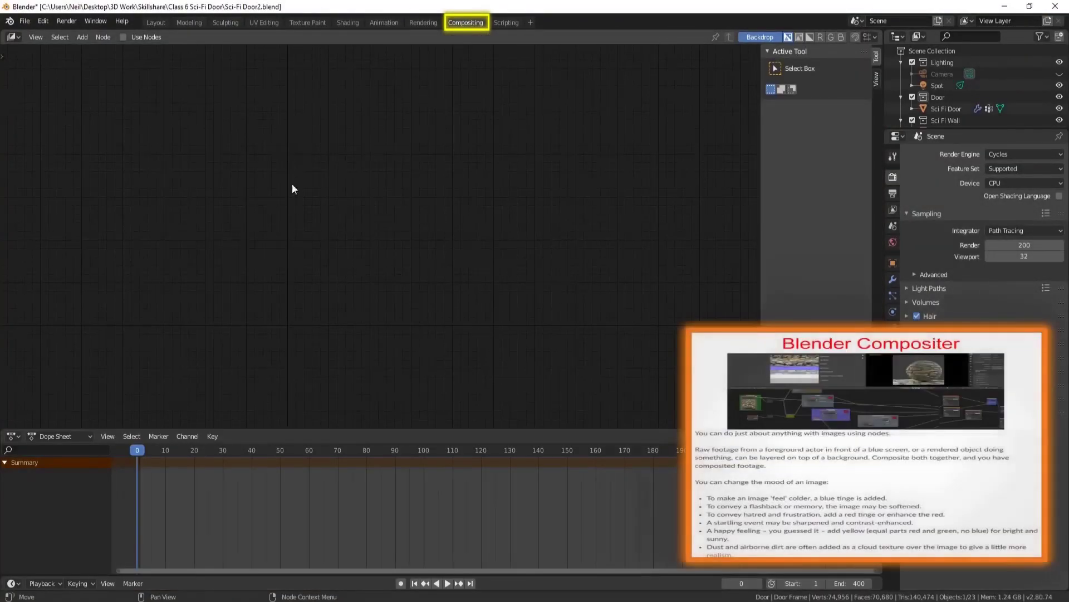
Enable compositing nodes and insert a Fog Glow Glare node before the Viewer.
{"action": "left_click", "coordinate": [127, 37]}
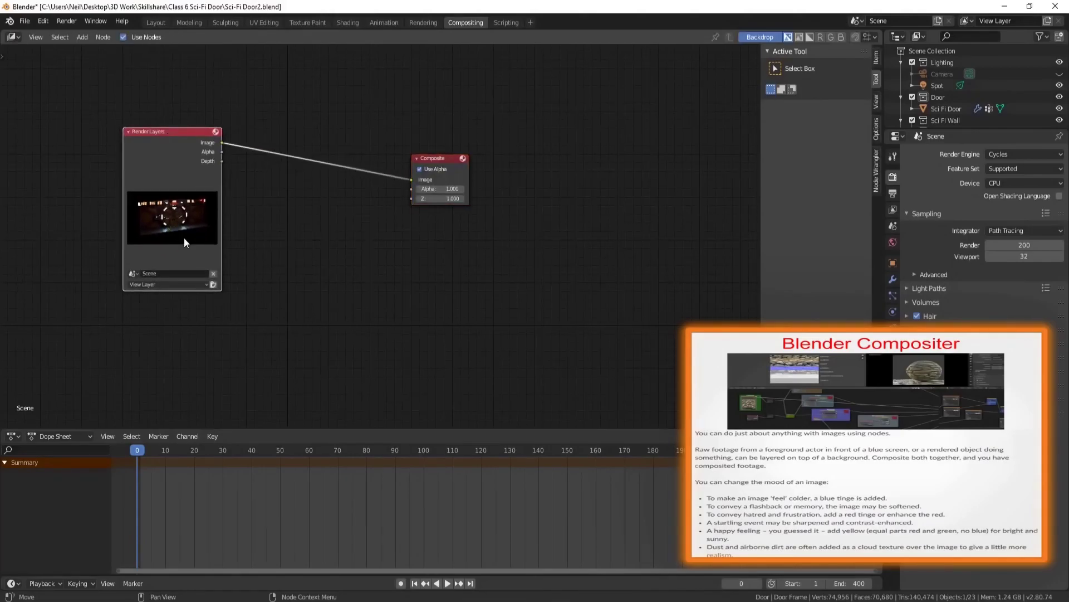
{"action": "left_click_drag", "start_coordinate": [225, 143], "coordinate": [408, 301]}
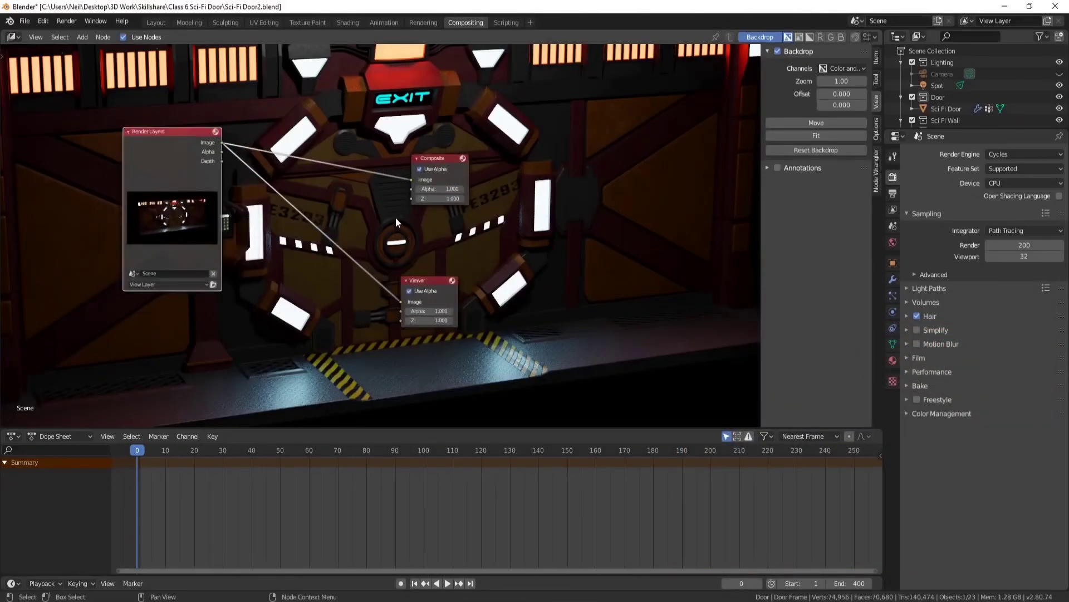
{"action": "scroll", "coordinate": [126, 292], "scroll_direction": "down", "scroll_amount": 4}
{"action": "key", "text": "shift+a"}
{"action": "left_click", "coordinate": [158, 384]}
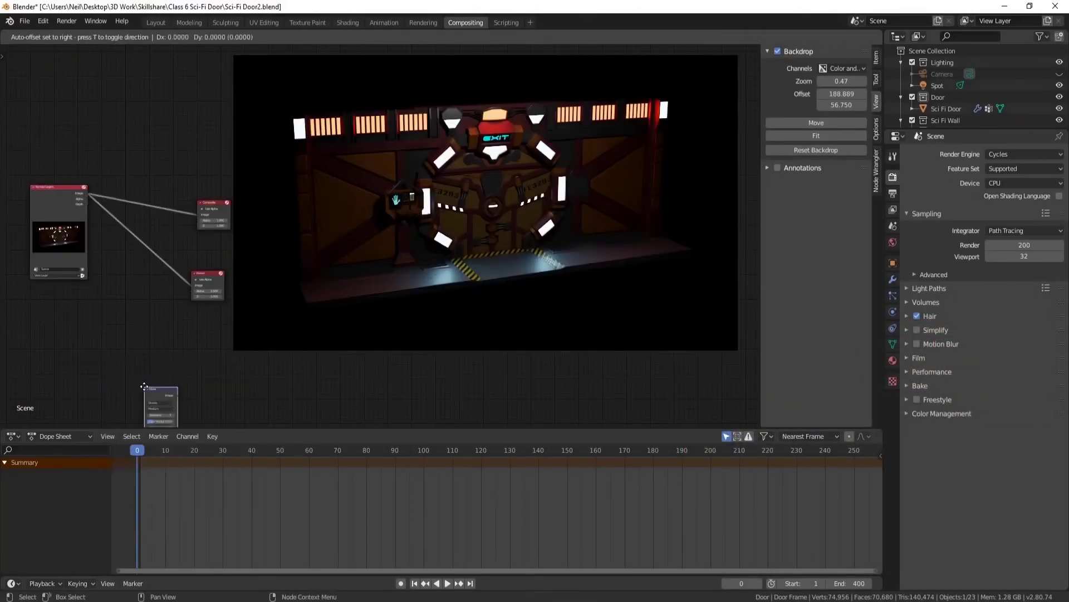
{"action": "left_click_drag", "start_coordinate": [145, 386], "coordinate": [134, 251]}
{"action": "scroll", "coordinate": [153, 286], "scroll_direction": "up", "scroll_amount": 3}
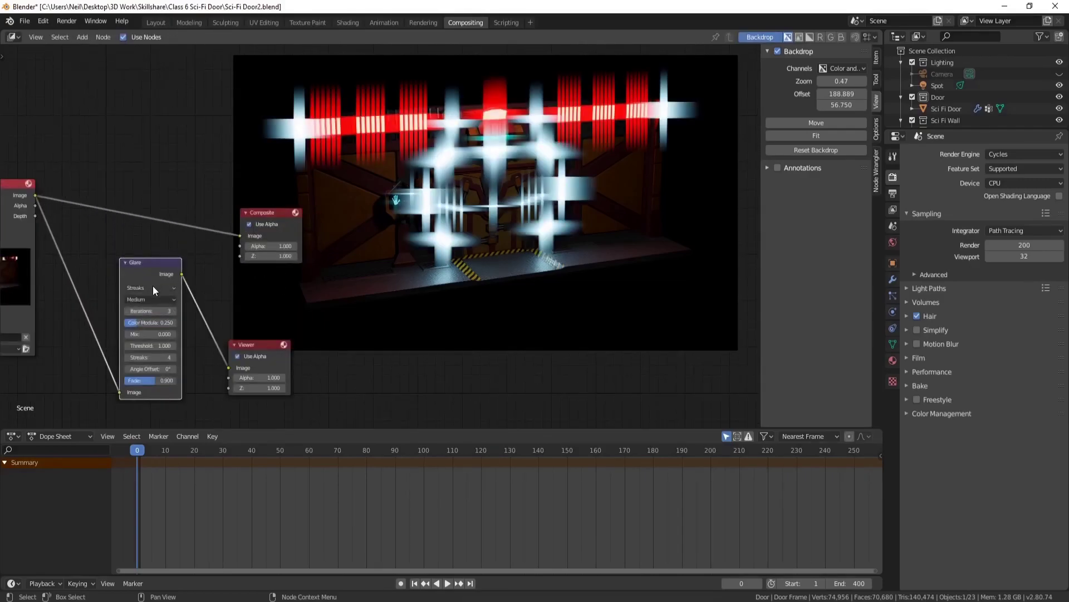
{"action": "scroll", "coordinate": [153, 289], "scroll_direction": "down", "scroll_amount": 1, "text": "ctrl"}
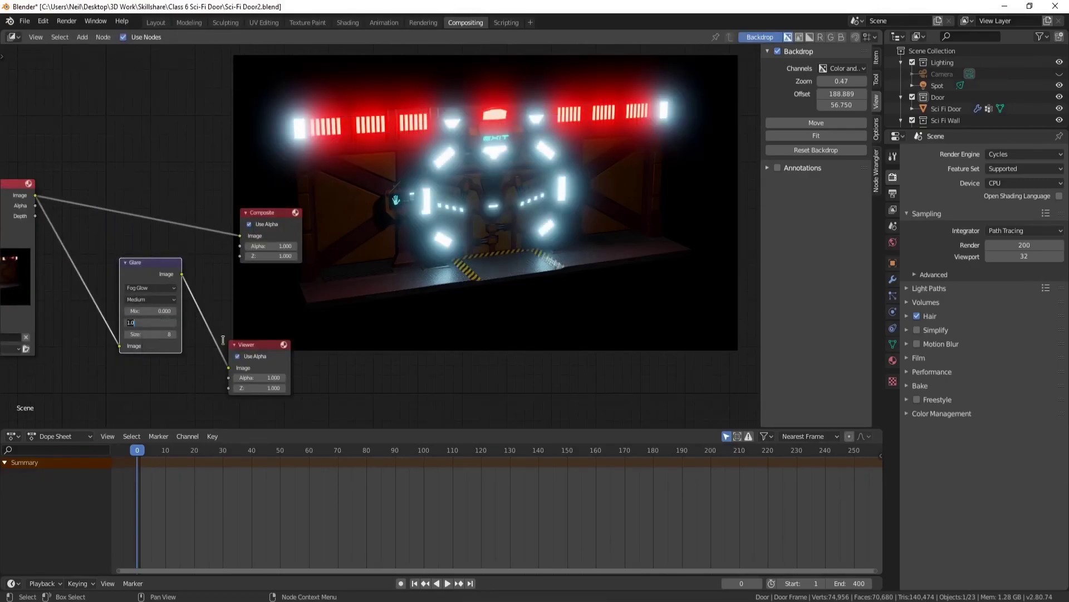
{"action": "scroll", "coordinate": [170, 322], "scroll_direction": "up", "scroll_amount": 1, "text": "ctrl"}
{"action": "scroll", "coordinate": [162, 311], "scroll_direction": "down", "scroll_amount": 1, "text": "ctrl"}
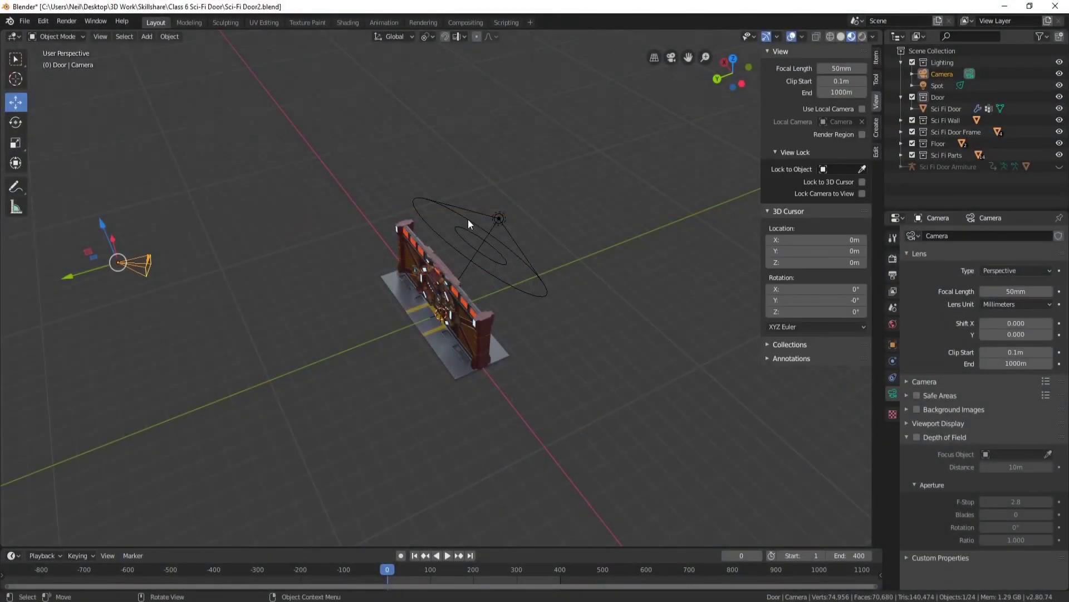
Frame the door through the scene camera and select the camera.
{"action": "key", "text": "KP_0"}
{"action": "middle_click_drag", "start_coordinate": [635, 267], "coordinate": [493, 240]}
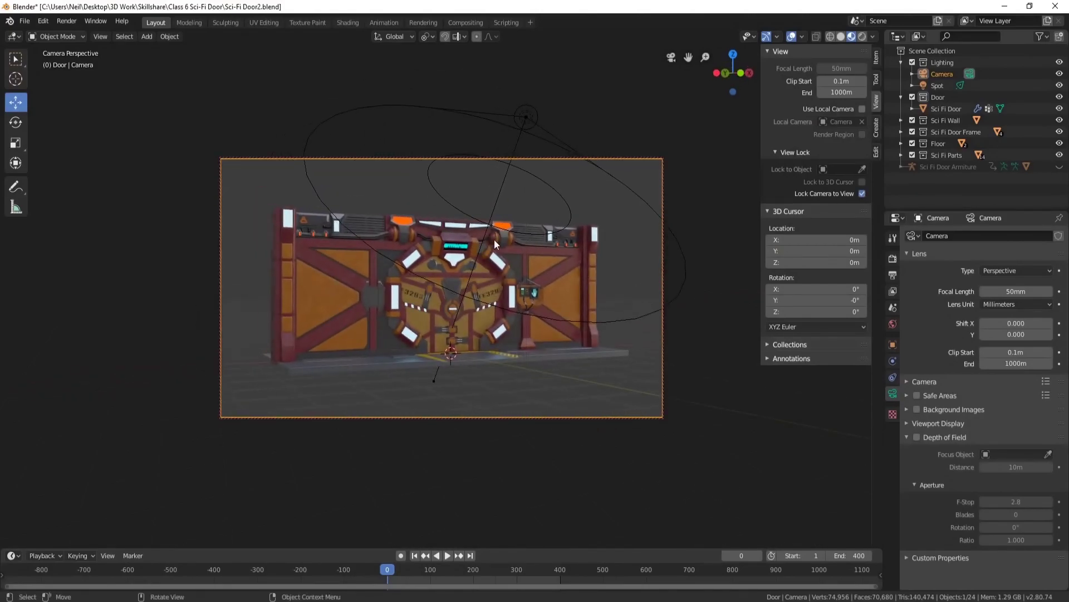
{"action": "key", "text": "Home"}
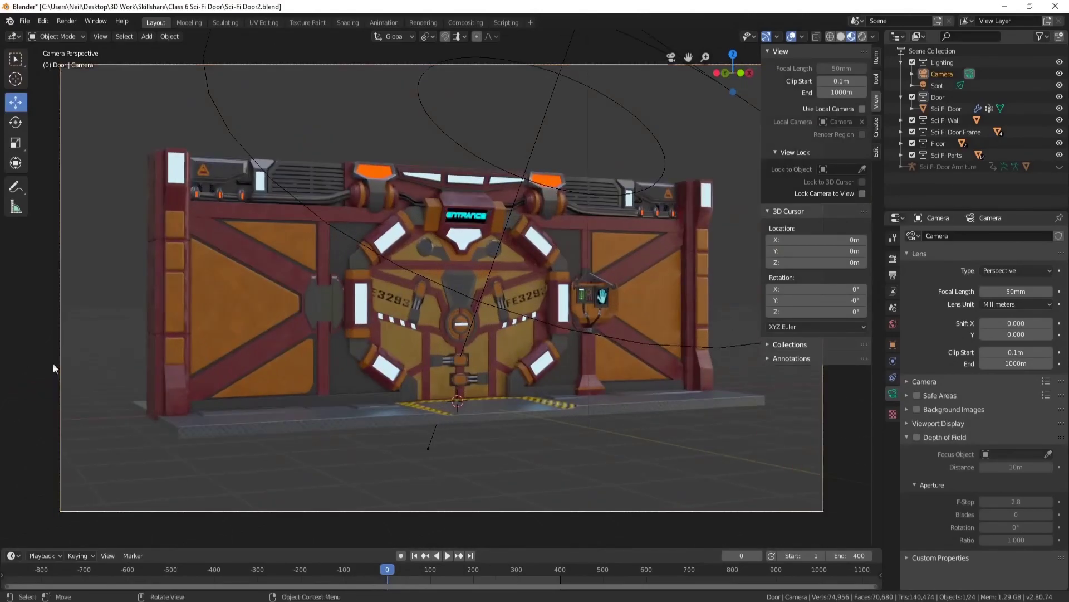
{"action": "left_click", "coordinate": [801, 509]}
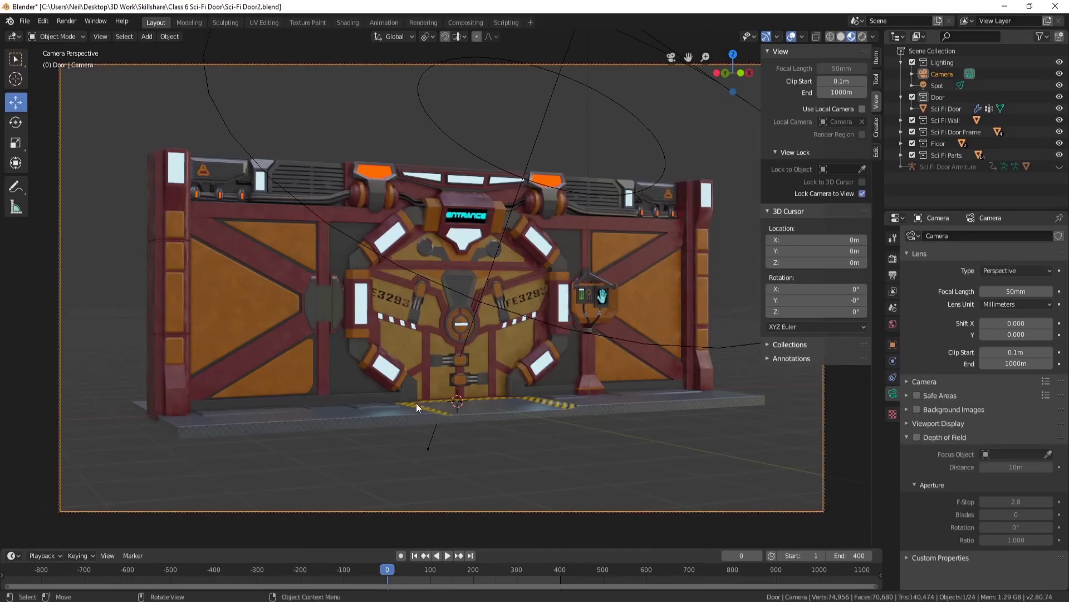
Switch the render engine to Eevee, adjust samples and test-render the frame.
{"action": "left_click", "coordinate": [892, 254]}
{"action": "left_click", "coordinate": [1024, 236]}
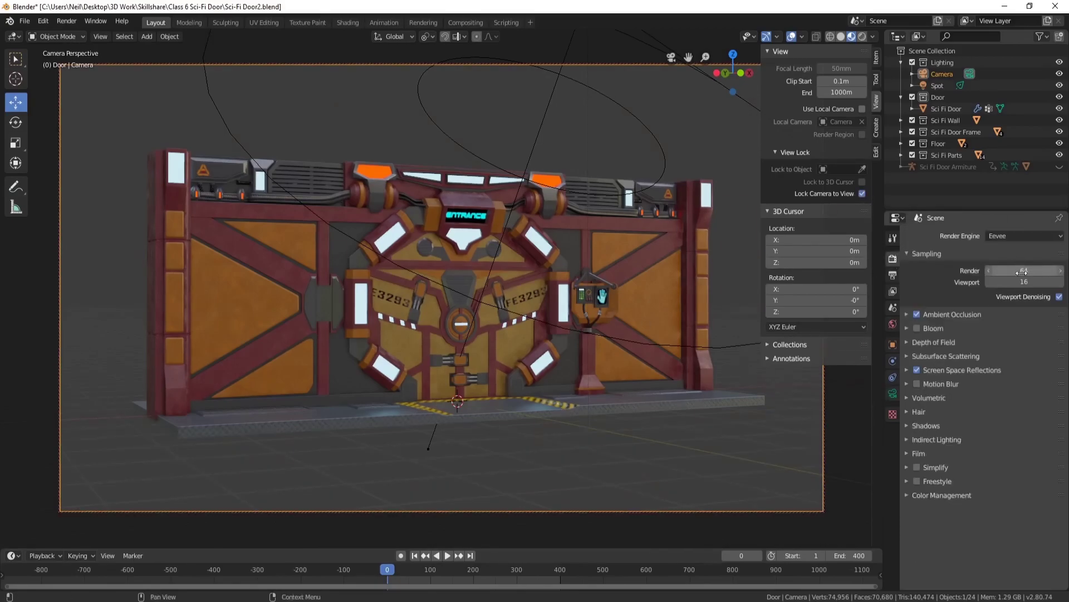
{"action": "left_click", "coordinate": [1024, 271]}
{"action": "key", "text": "F12"}
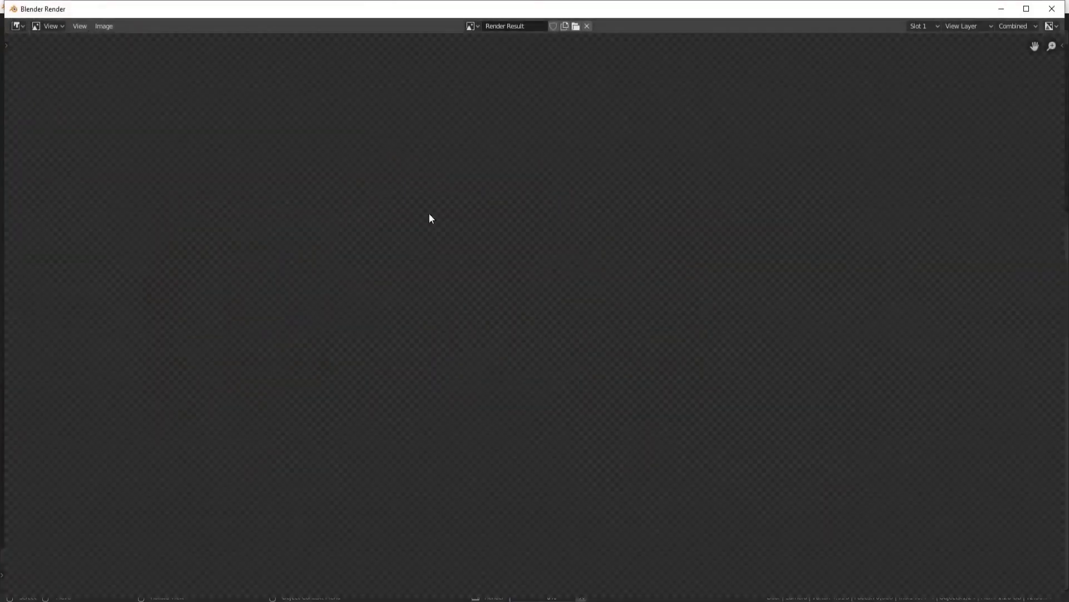
{"action": "key", "text": "Escape"}
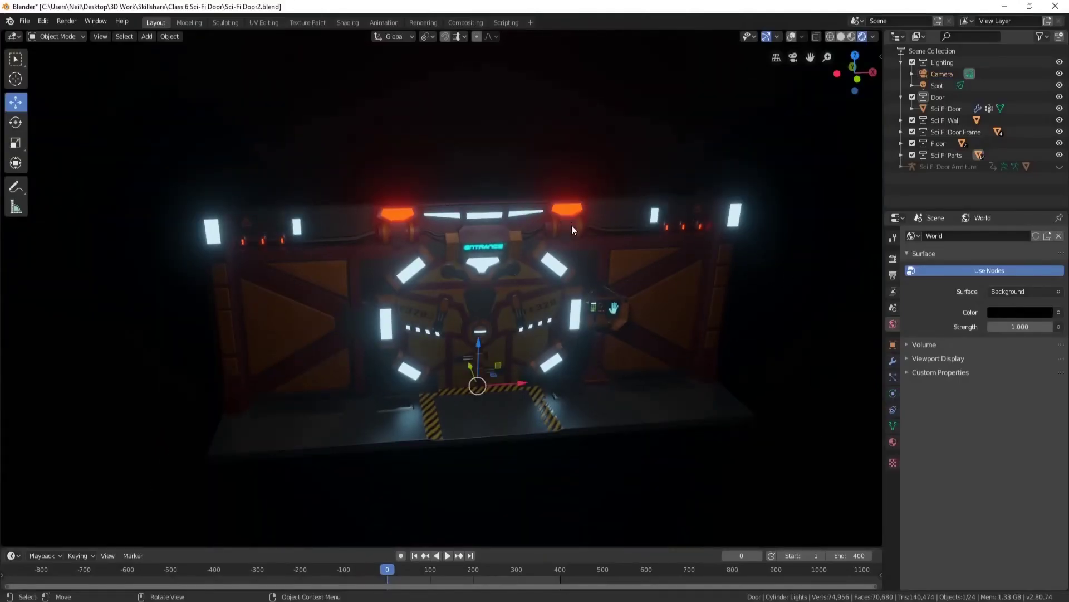
Enable Bloom in the Eevee render settings.
{"action": "left_click", "coordinate": [893, 257]}
{"action": "left_click", "coordinate": [908, 328]}
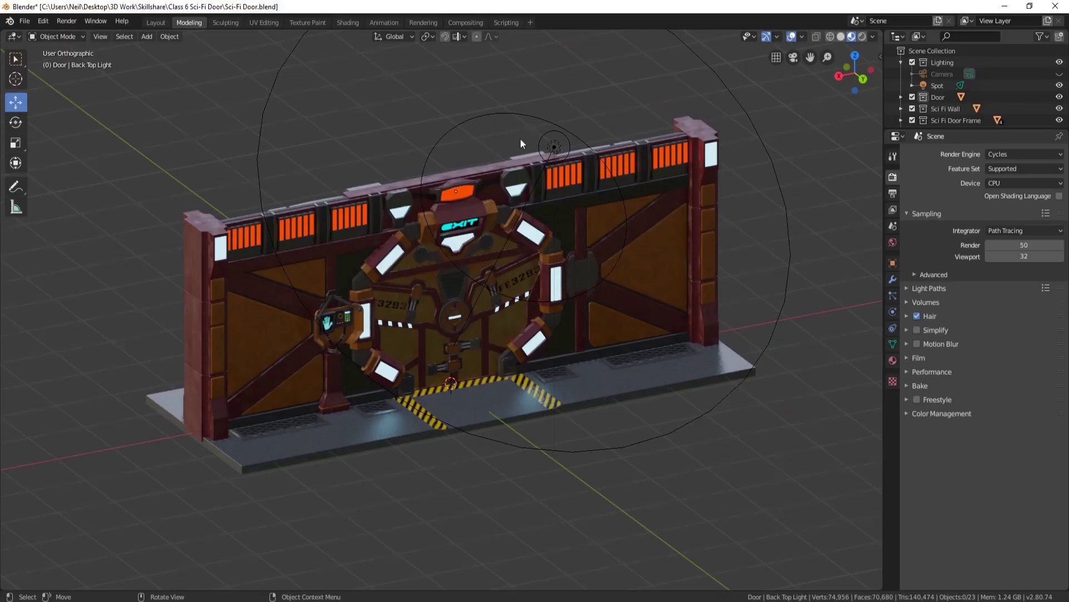
Render the final image of the sci-fi door with glowing lights.
{"action": "key", "text": "F12"}
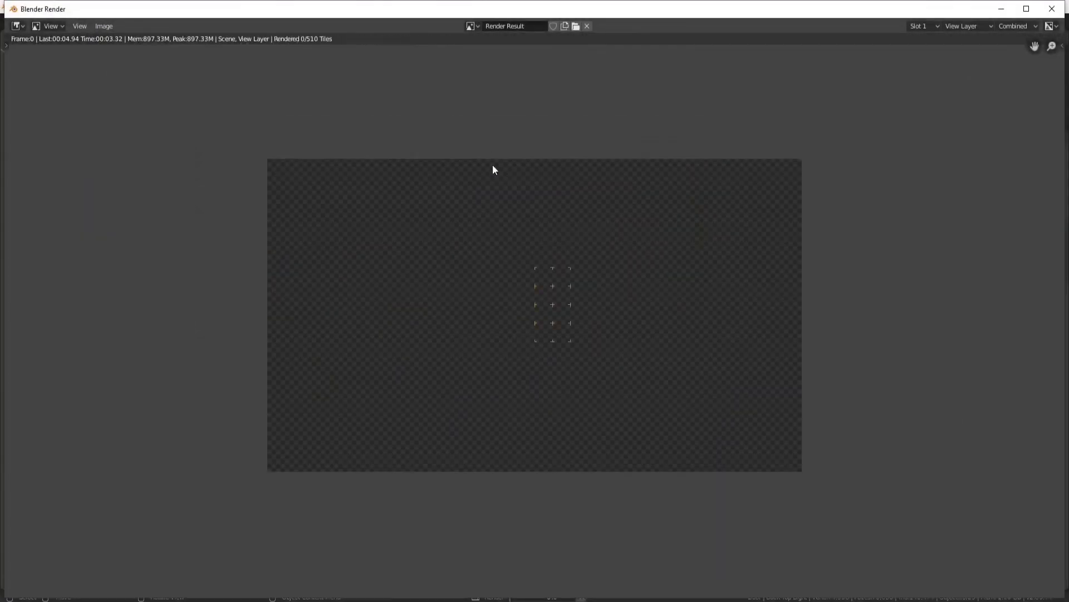
{"action": "scroll", "coordinate": [504, 319], "scroll_direction": "up", "scroll_amount": 3}
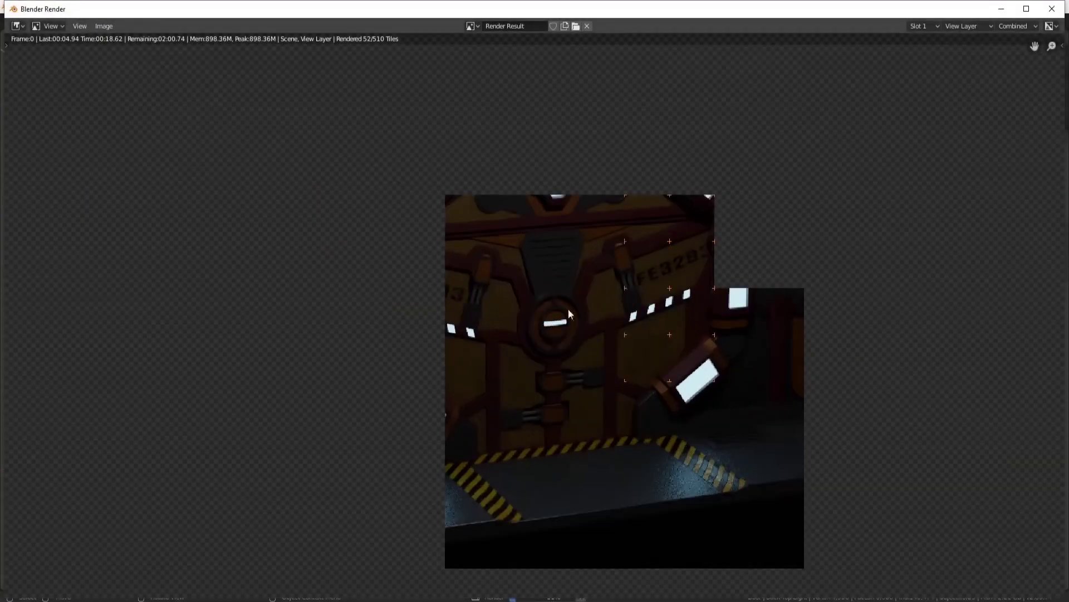
{"action": "scroll", "coordinate": [622, 248], "scroll_direction": "down", "scroll_amount": 2}
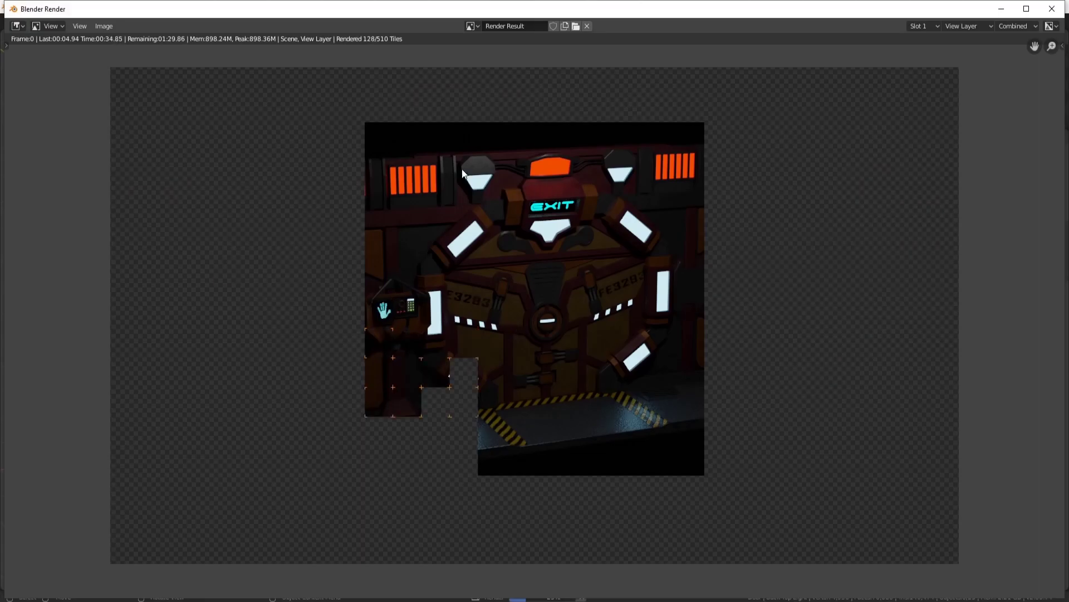